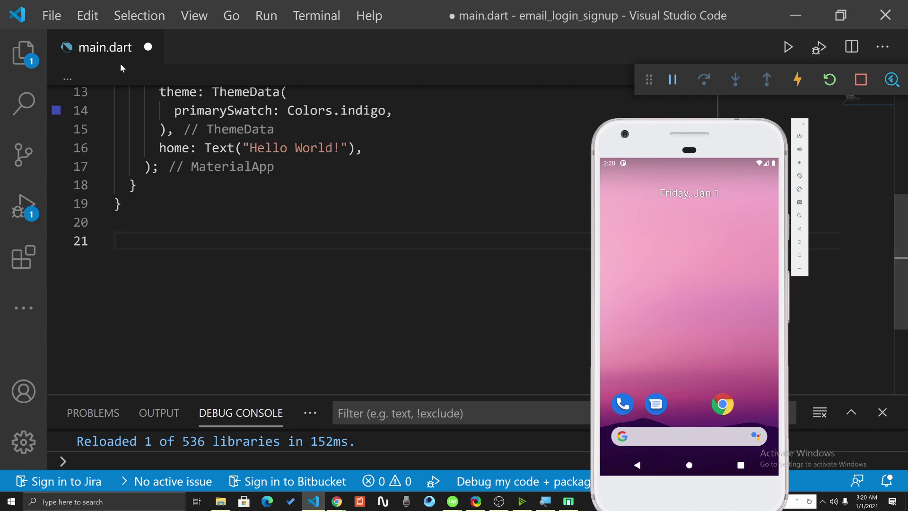
scroll(140, 127, up, 4)
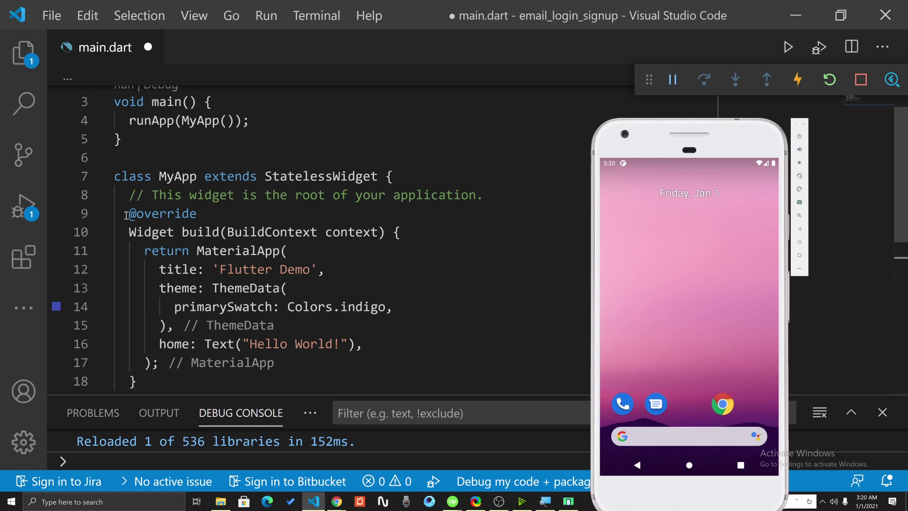
mouse_move(117, 178)
mouse_down()
mouse_move(135, 179)
mouse_move(152, 198)
mouse_up()
scroll(157, 259, down, 4)
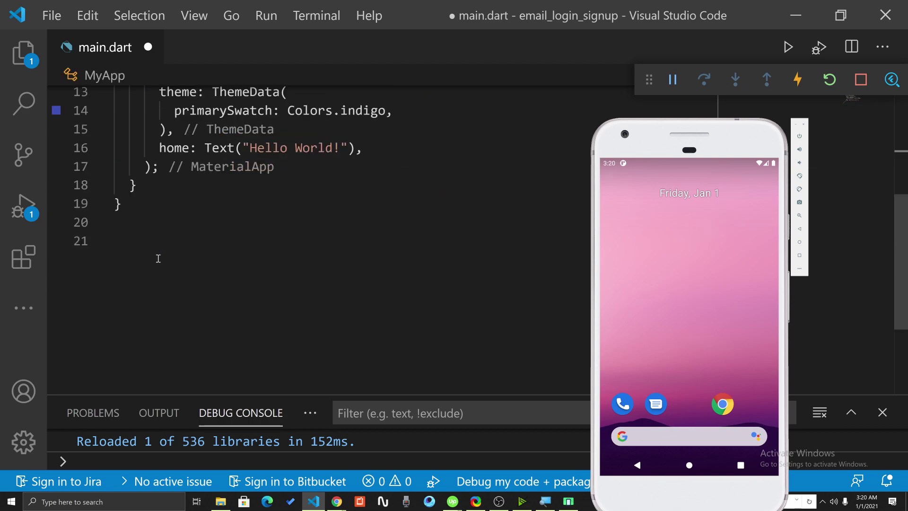
Insert a Flutter stateful widget snippet on the empty line below MyApp
click(142, 246)
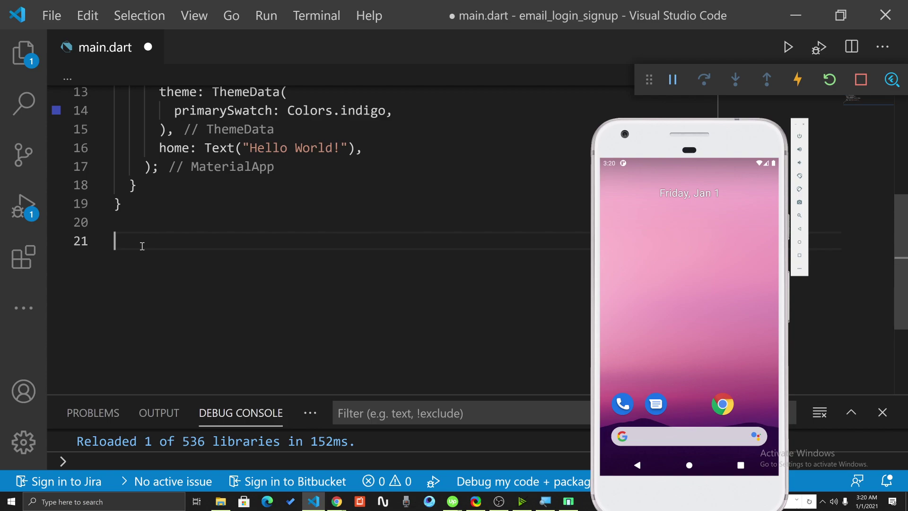
text(stfu)
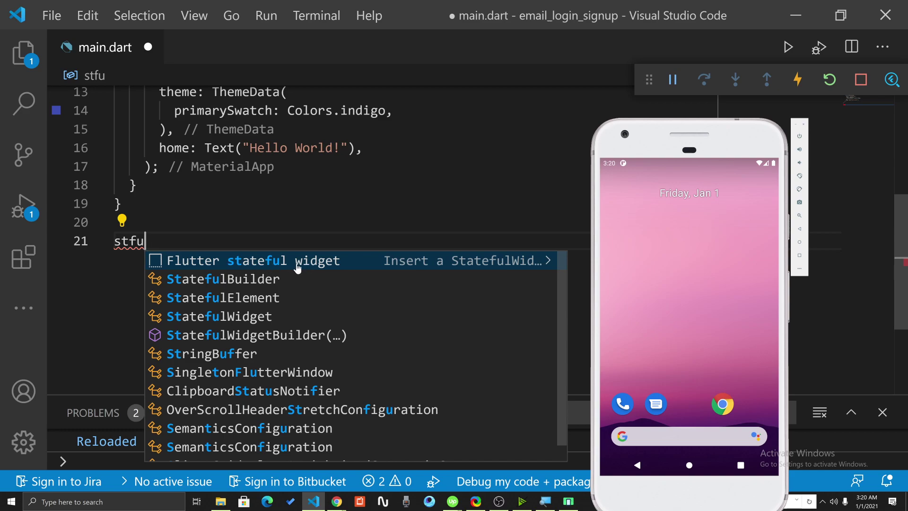
click(259, 269)
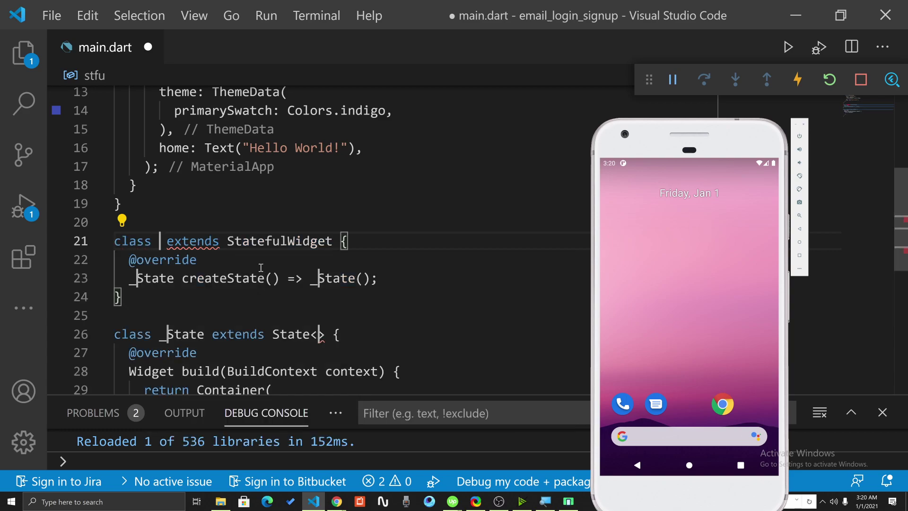
scroll(234, 293, down, 2)
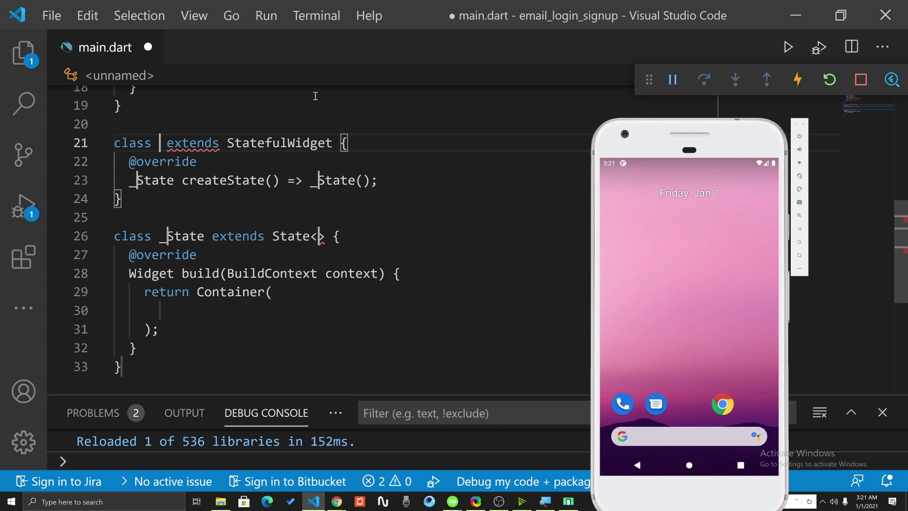
text(Logi)
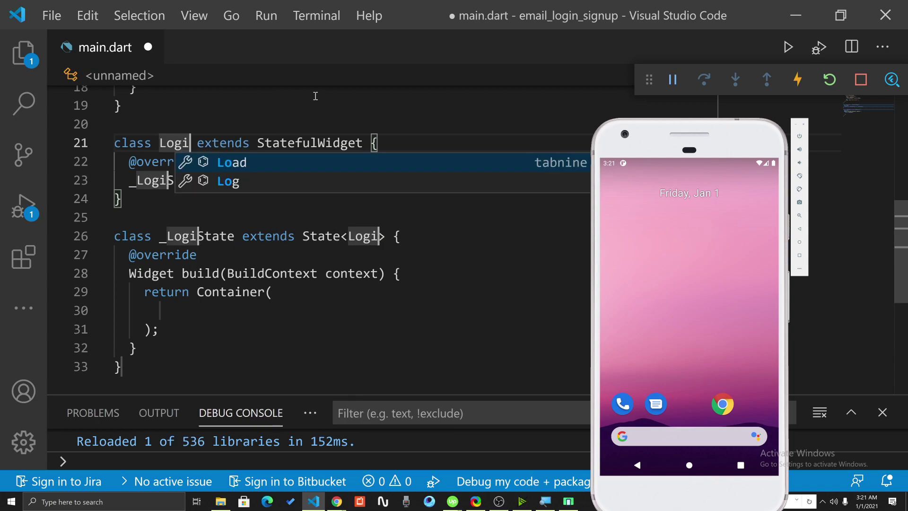
text(nScreen)
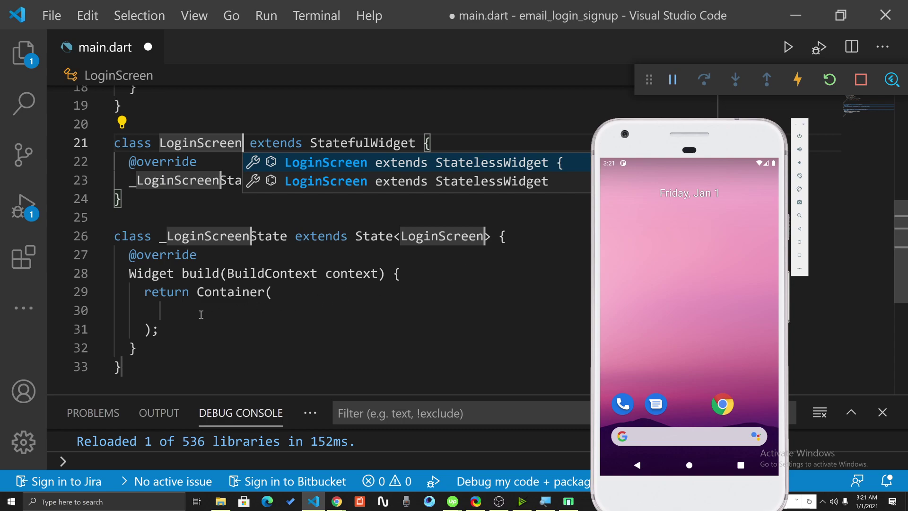
Finish naming the widget LoginScreen with its _LoginScreenState class and review the header
click(287, 107)
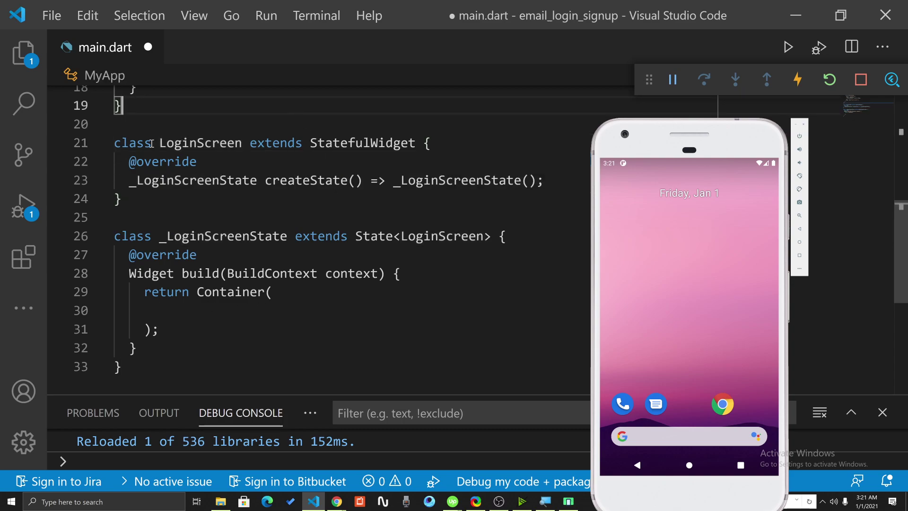
click(115, 142)
drag(126, 164, 177, 367)
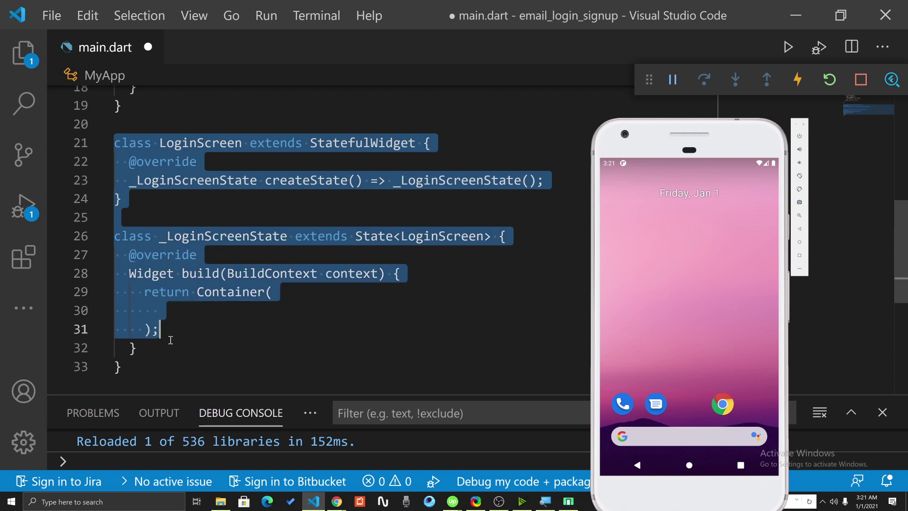
click(136, 348)
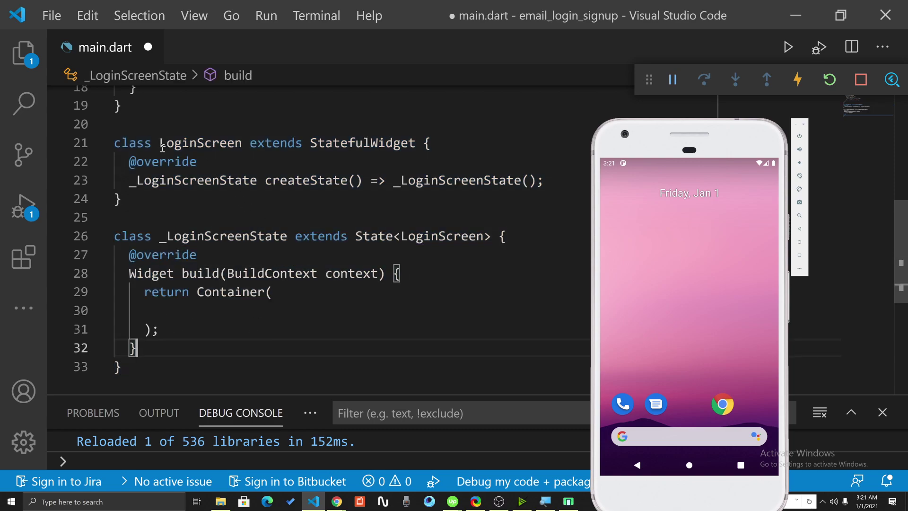
drag(160, 142, 197, 161)
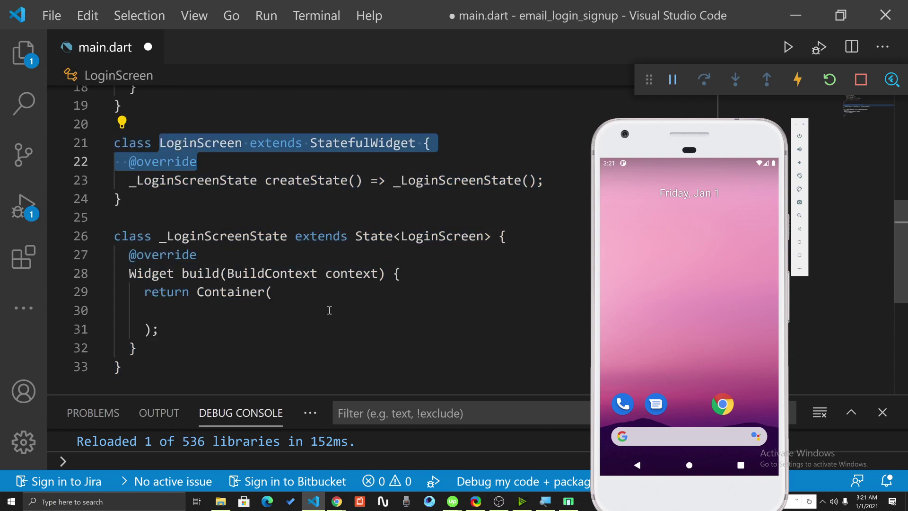
Review both new classes, then save main.dart and hot-reload the app
click(208, 181)
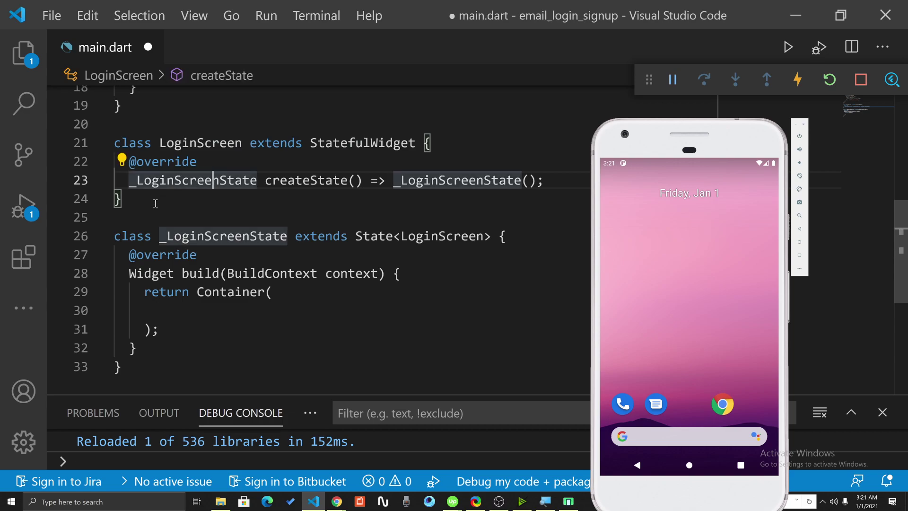
drag(155, 203, 114, 143)
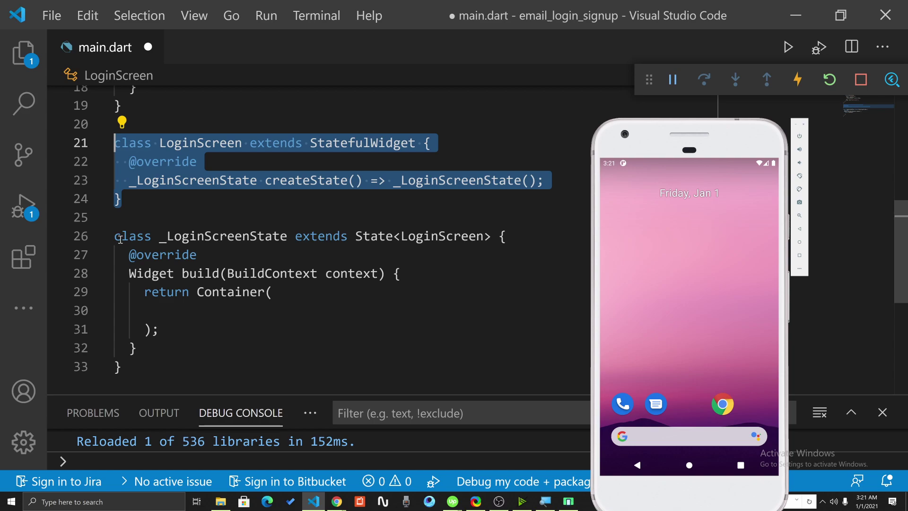
mouse_move(116, 237)
mouse_down()
mouse_move(131, 347)
mouse_move(168, 364)
mouse_up()
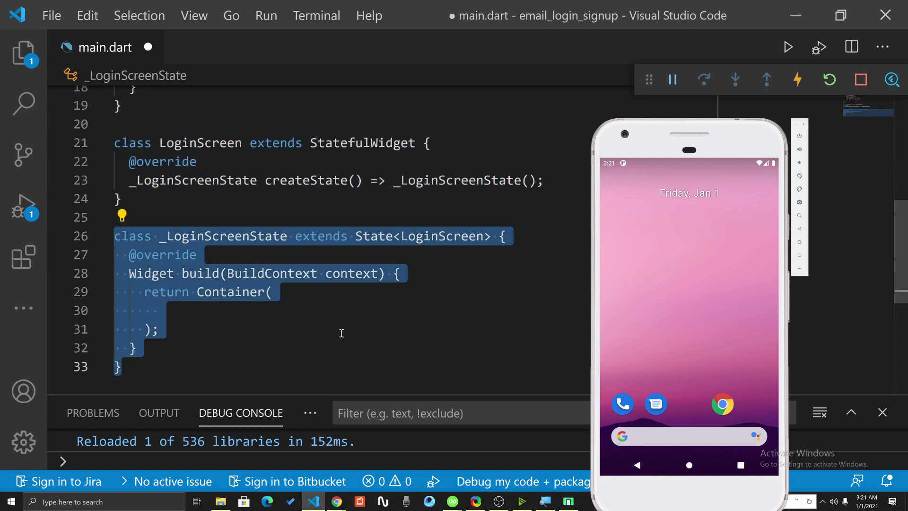
key(ctrl+s)
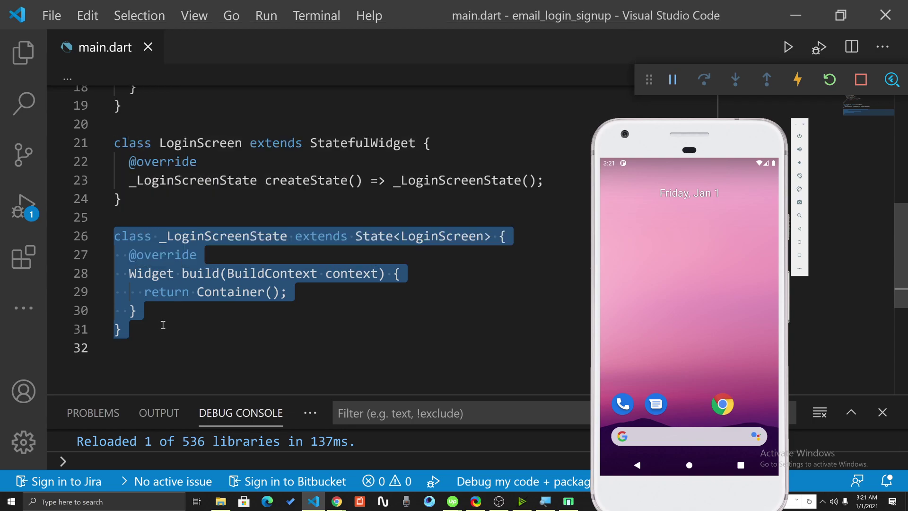
Highlight the LoginScreen class name to reference it for the home widget
click(346, 276)
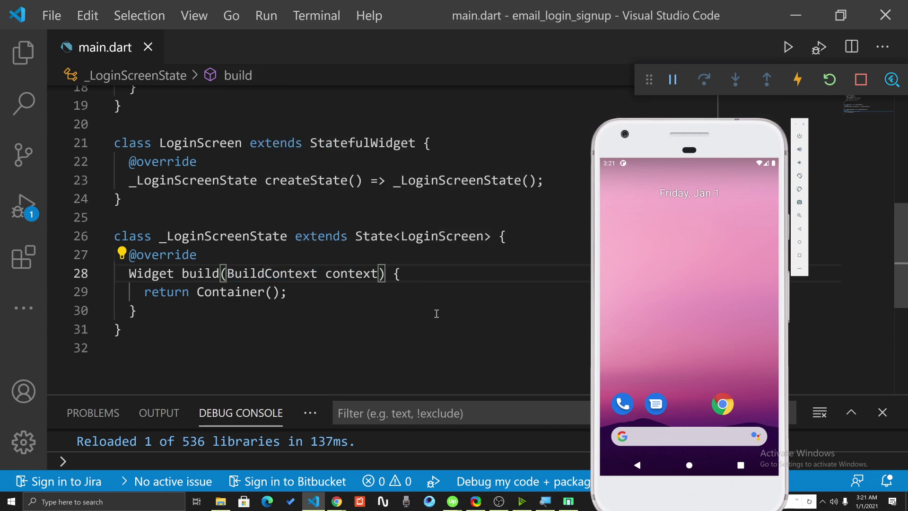
double_click(179, 143)
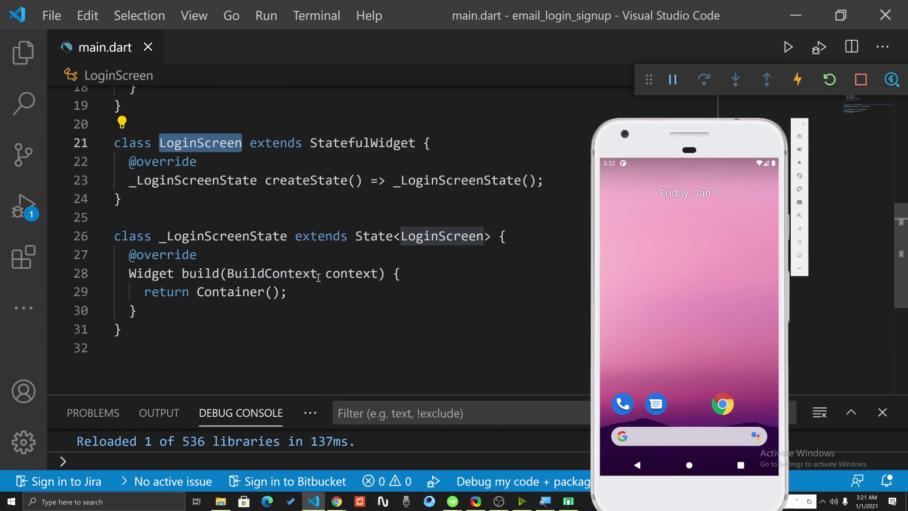
scroll(318, 277, up, 2)
scroll(312, 301, up, 3)
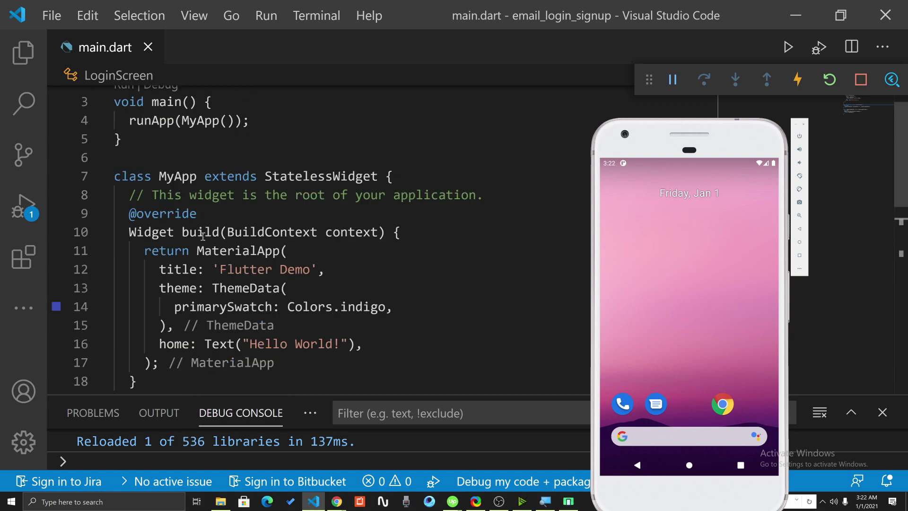
drag(193, 251, 285, 251)
scroll(230, 296, down, 3)
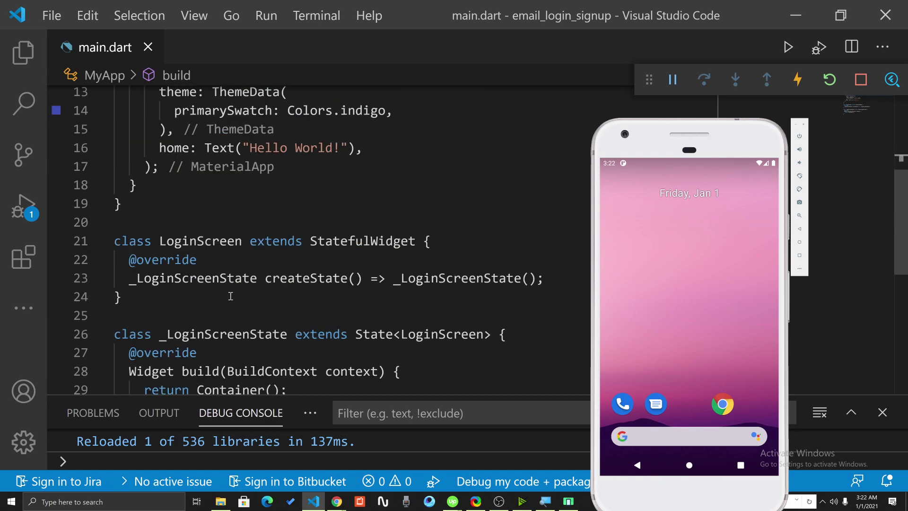
scroll(241, 313, down, 2)
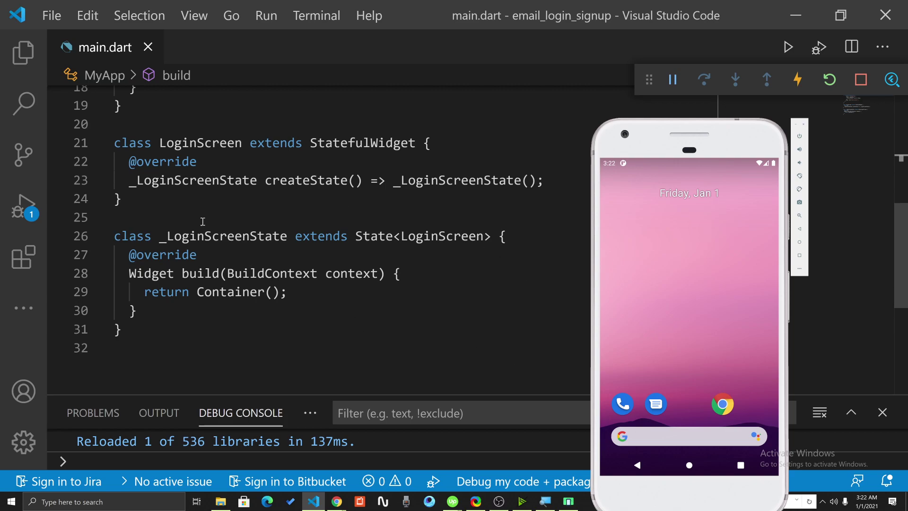
drag(161, 142, 221, 142)
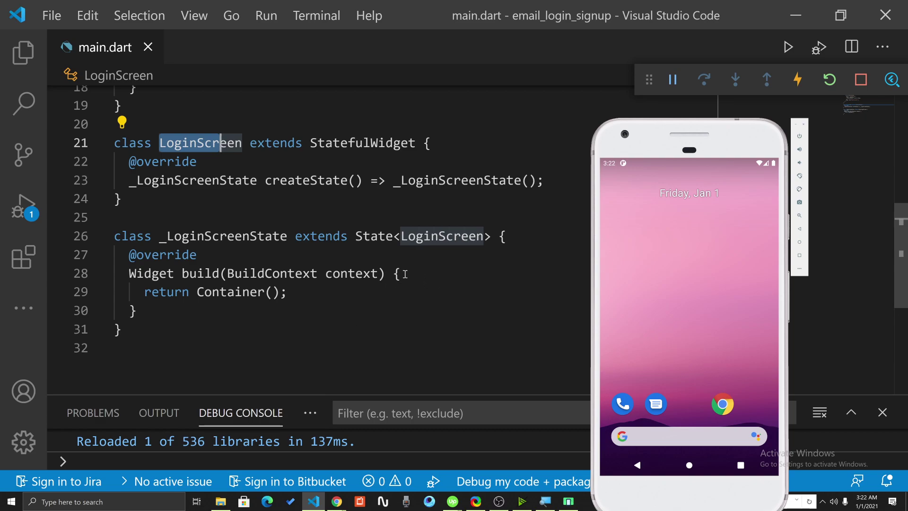
scroll(388, 275, up, 3)
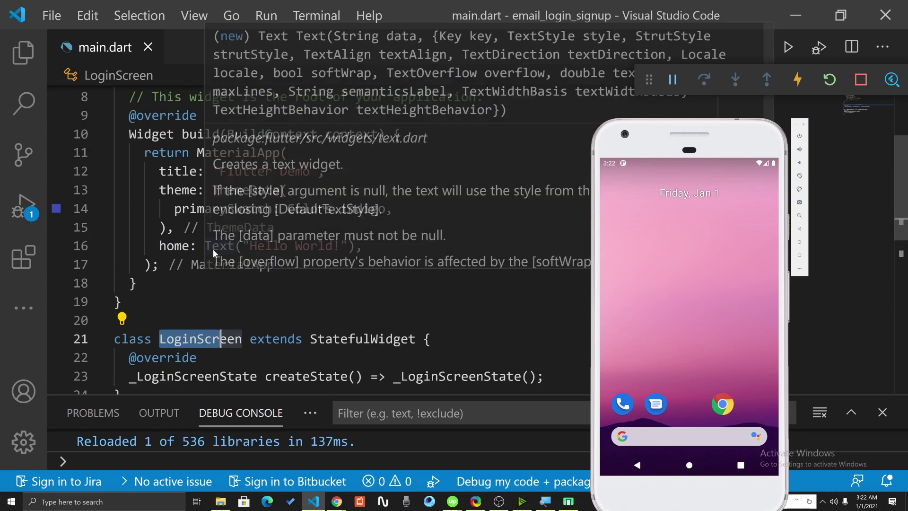
Select the Text("Hello World!") widget assigned to MaterialApp's home
click(199, 269)
drag(204, 249, 355, 248)
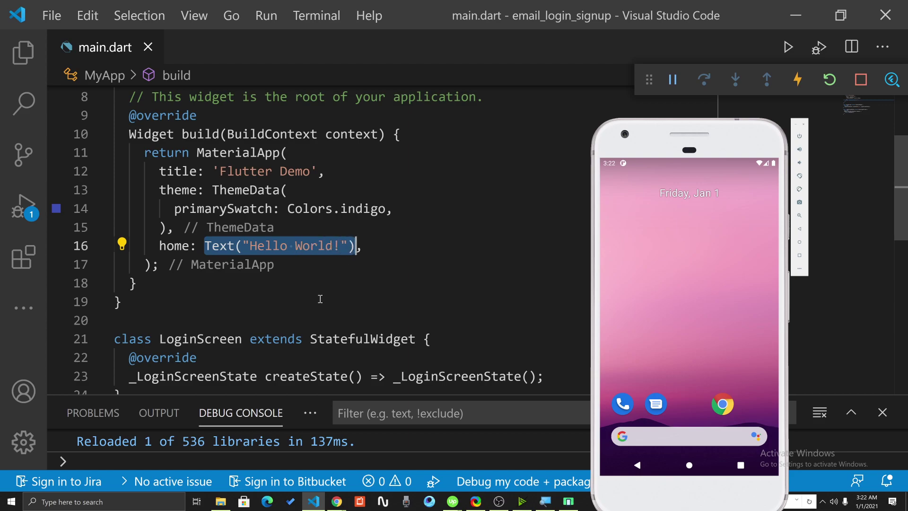
Replace the Hello World! home widget with LoginScreen()
key(BackSpace)
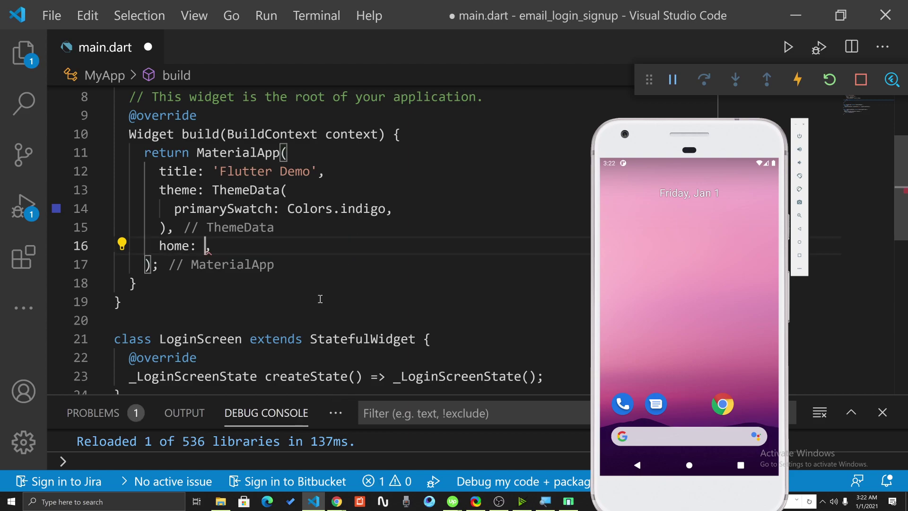
text(LoginScren)
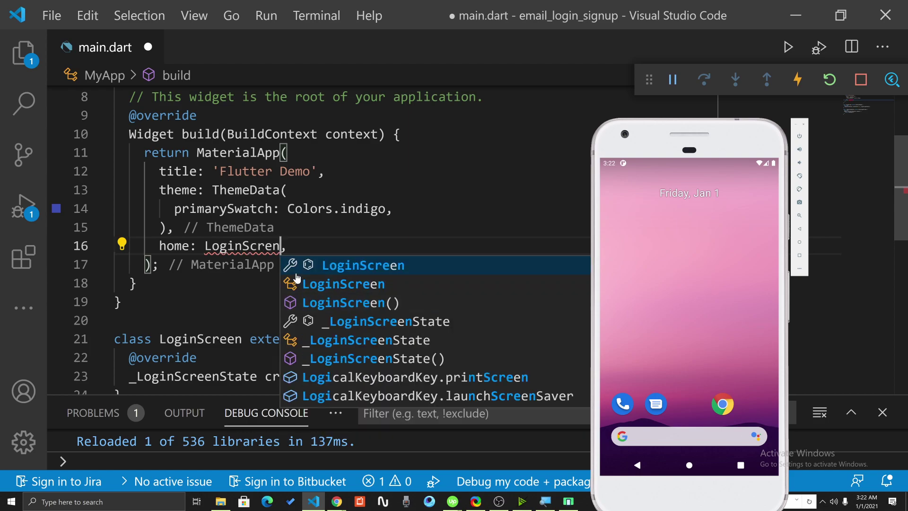
key(BackSpace)
text(e)
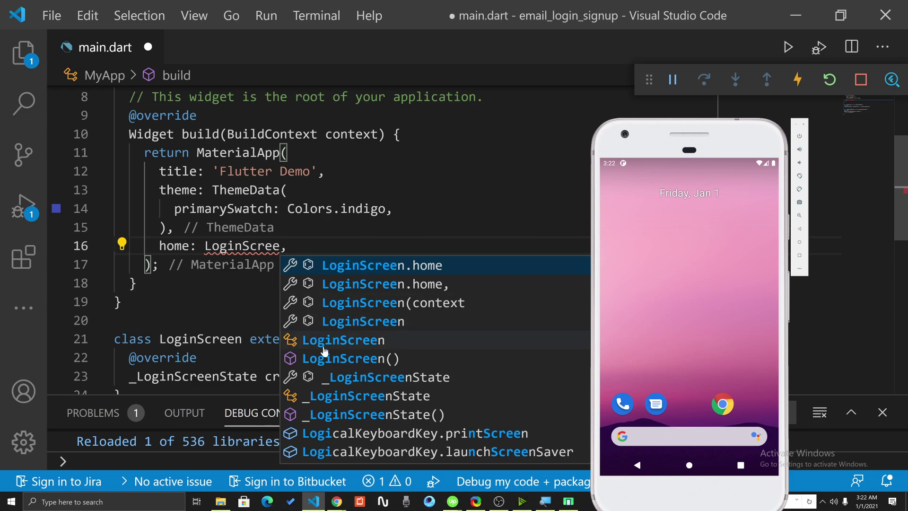
click(348, 359)
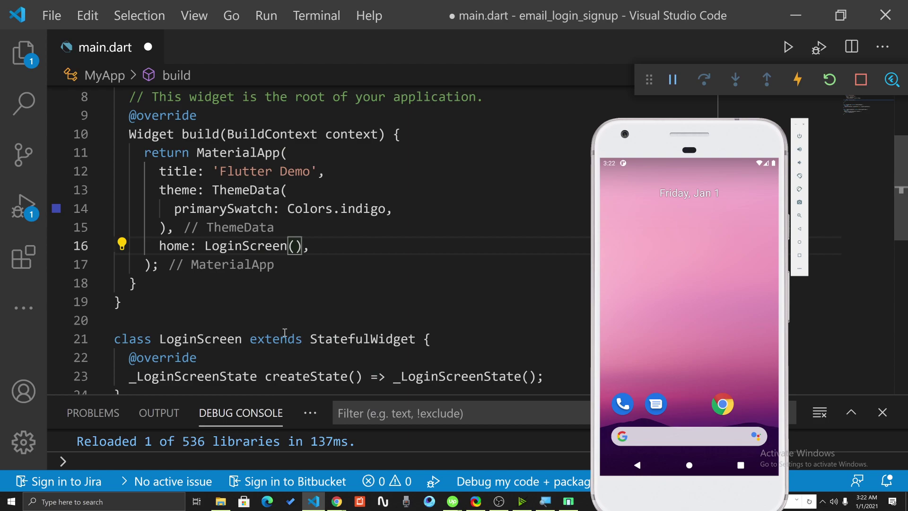
Review the LoginScreen() home value on line 16
drag(205, 246, 303, 246)
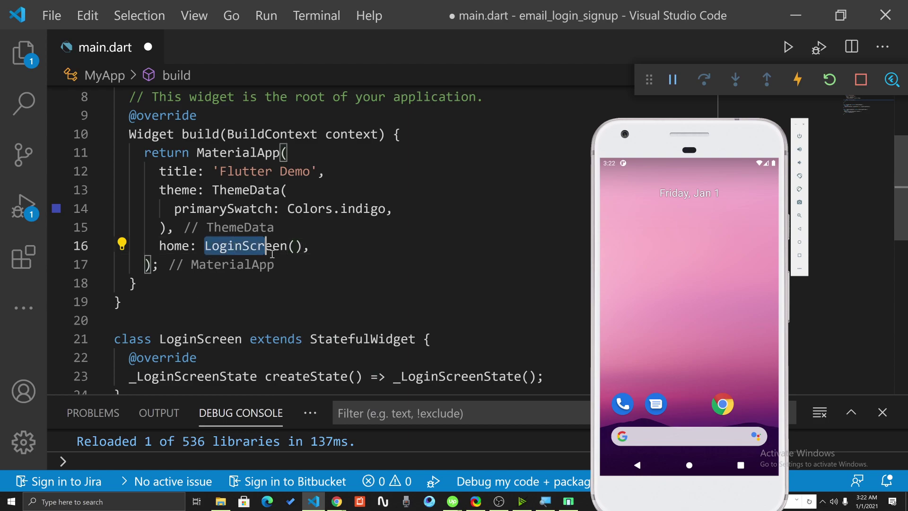
click(291, 303)
scroll(291, 303, down, 2)
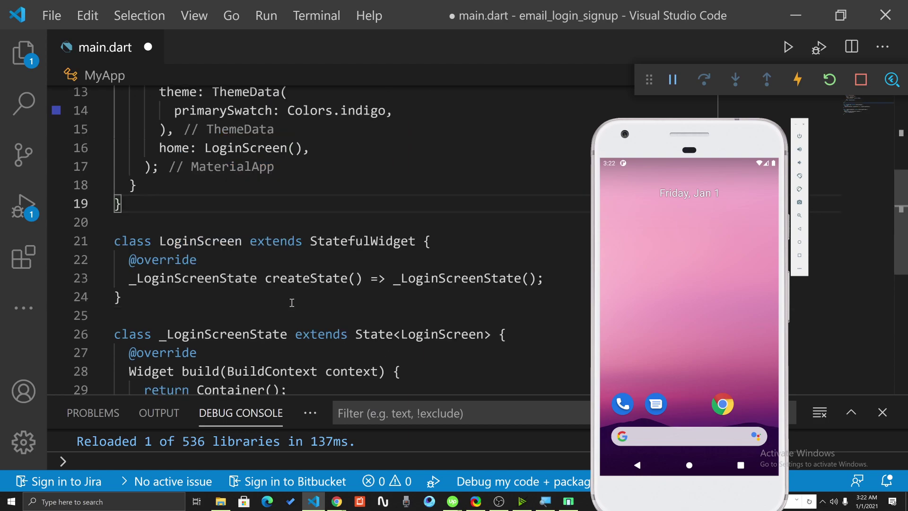
click(292, 147)
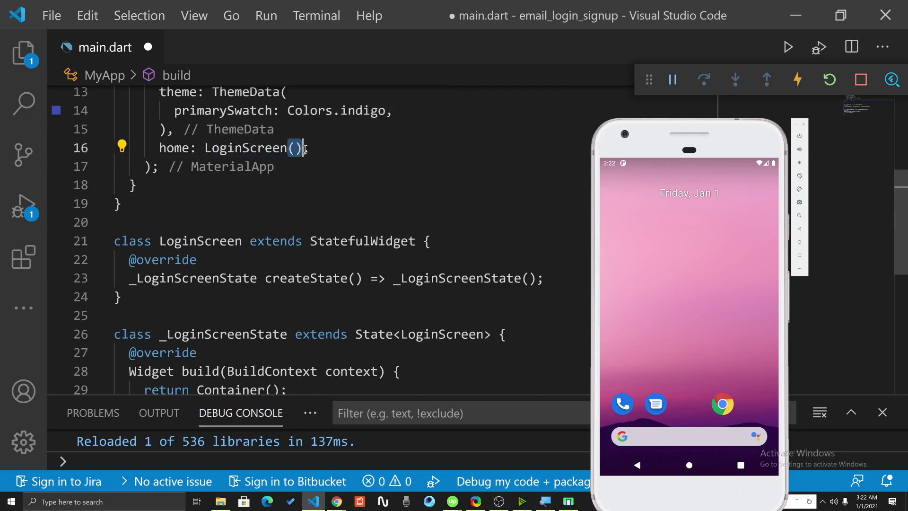
click(304, 204)
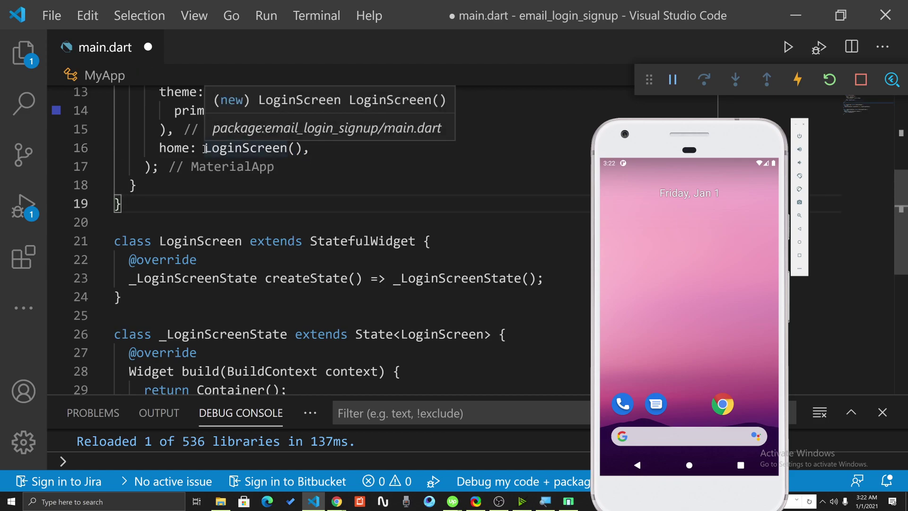
drag(205, 148, 304, 148)
Check the LoginScreen class name against home:, then save and hot-reload
click(203, 242)
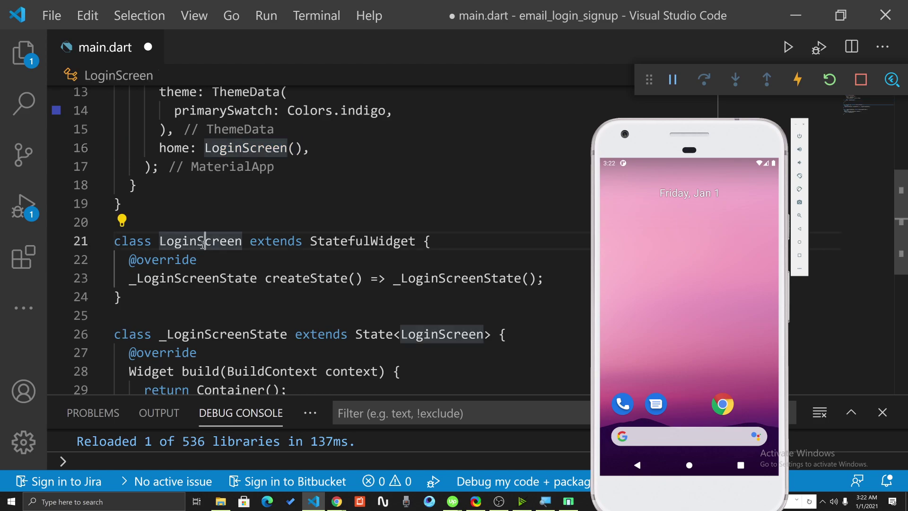
double_click(203, 242)
drag(160, 148, 205, 148)
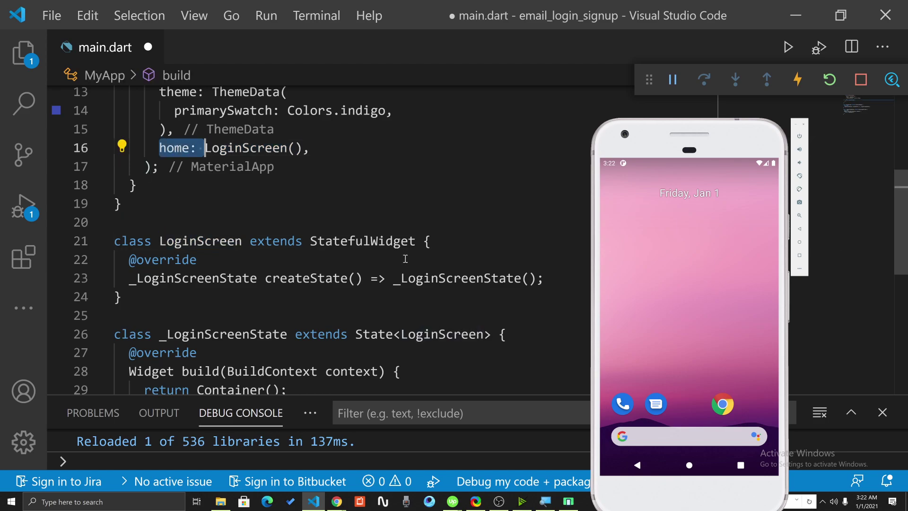
key(ctrl+s)
click(405, 259)
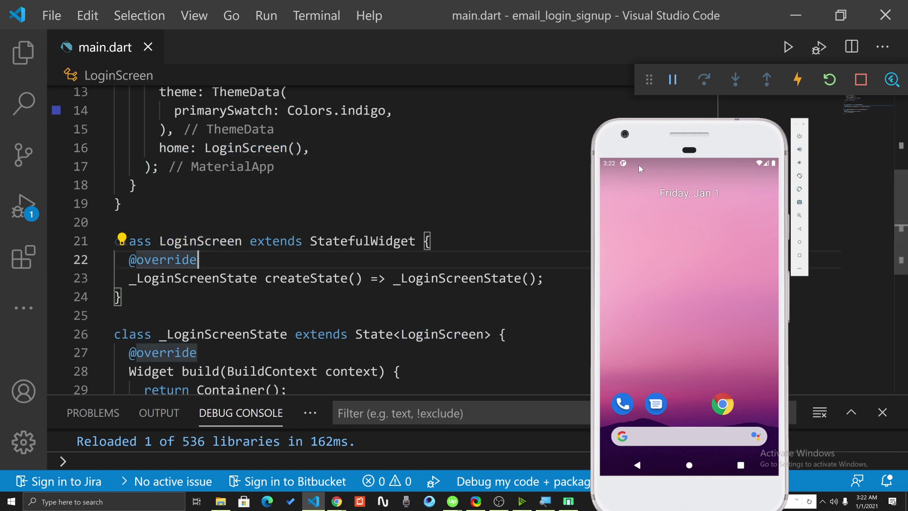
Stop the debug session and relaunch the app in debug mode with F5
key(shift+F5)
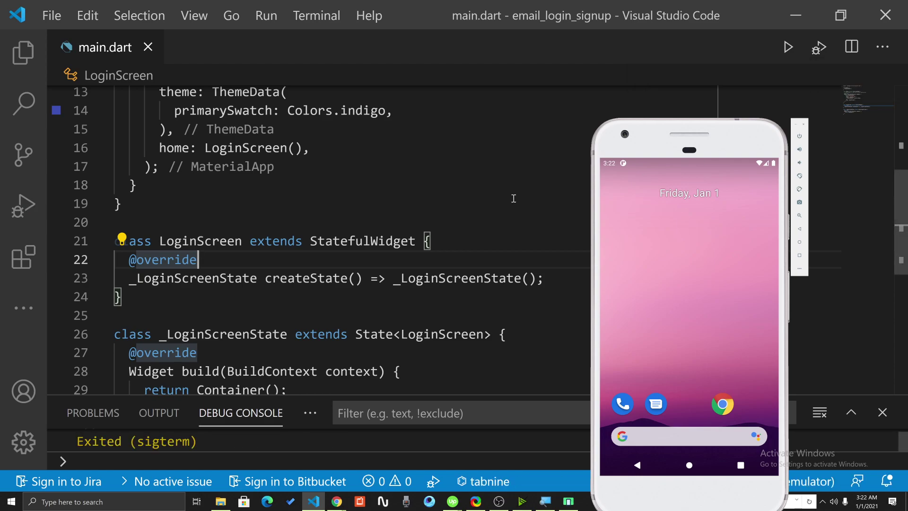
click(513, 198)
key(F5)
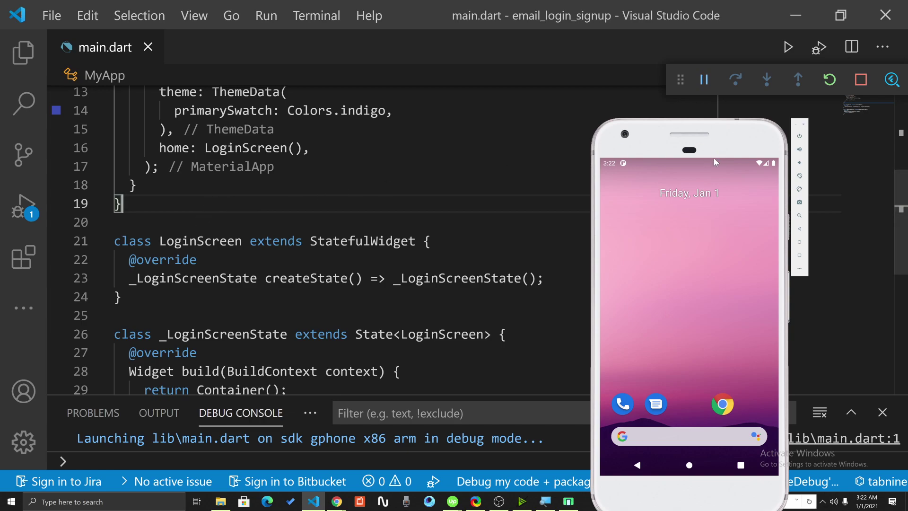
scroll(256, 281, down, 2)
scroll(256, 282, down, 2)
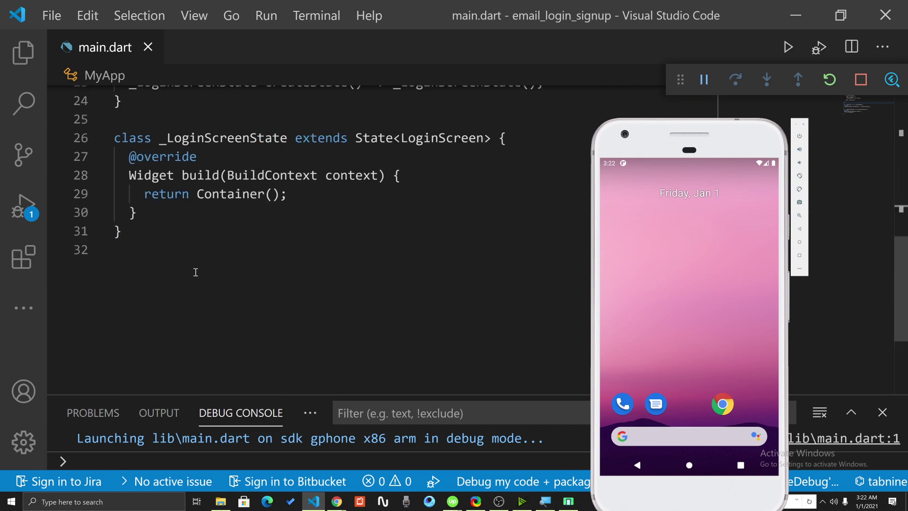
Select the Container returned by _LoginScreenState's build method
click(195, 194)
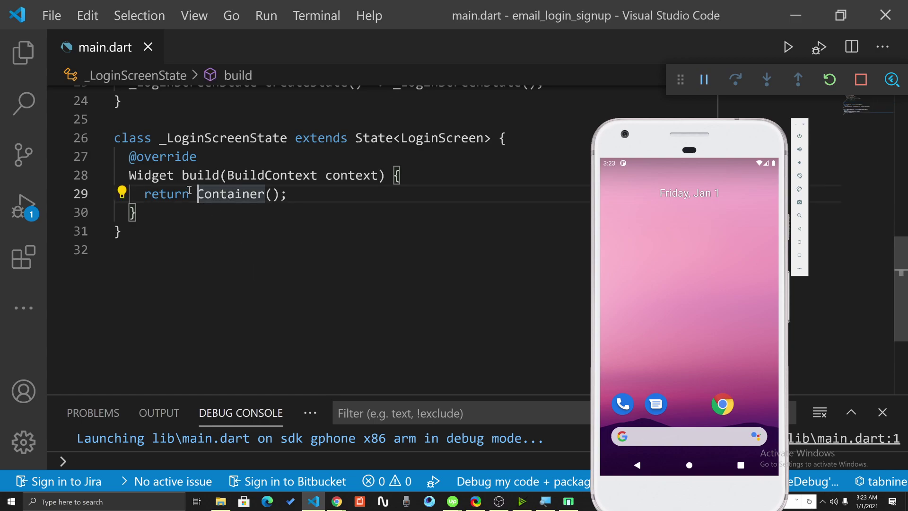
drag(198, 194, 270, 193)
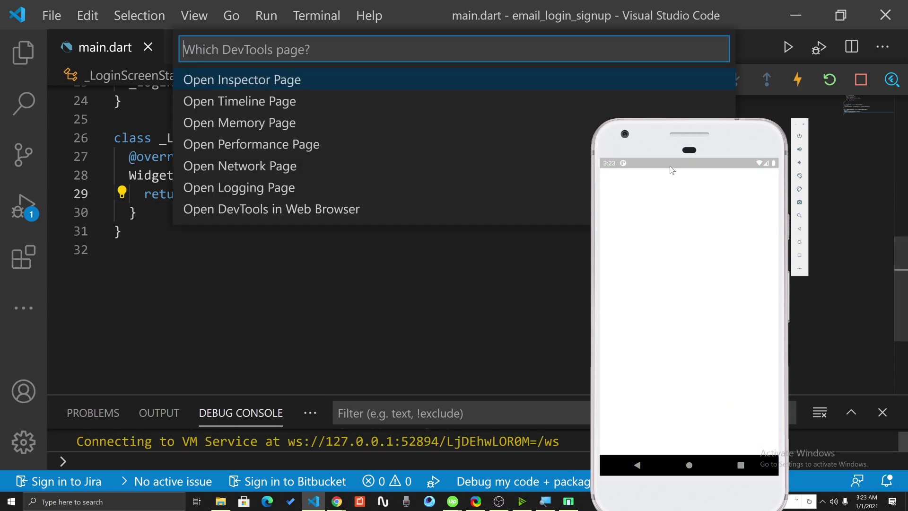
Move the emulator window up and to the right of the editor
drag(657, 146, 683, 96)
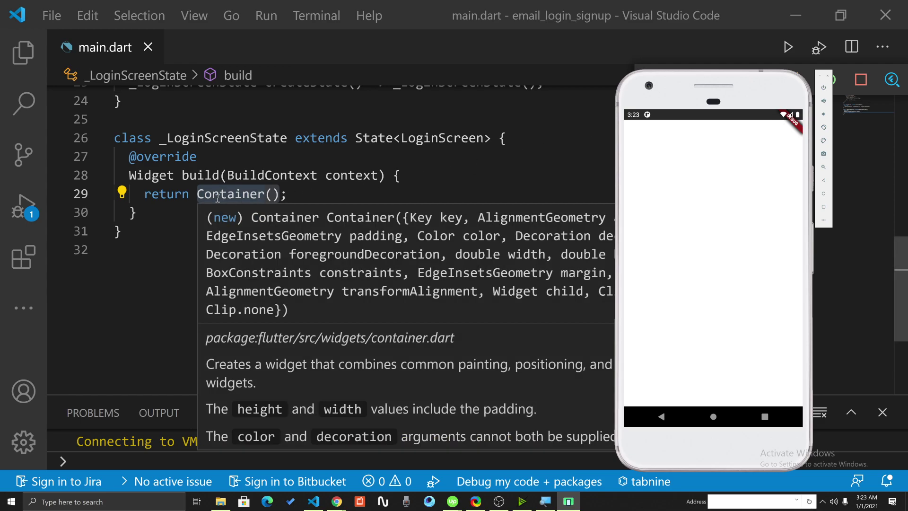
mouse_move(230, 194)
scroll(272, 352, down, 1)
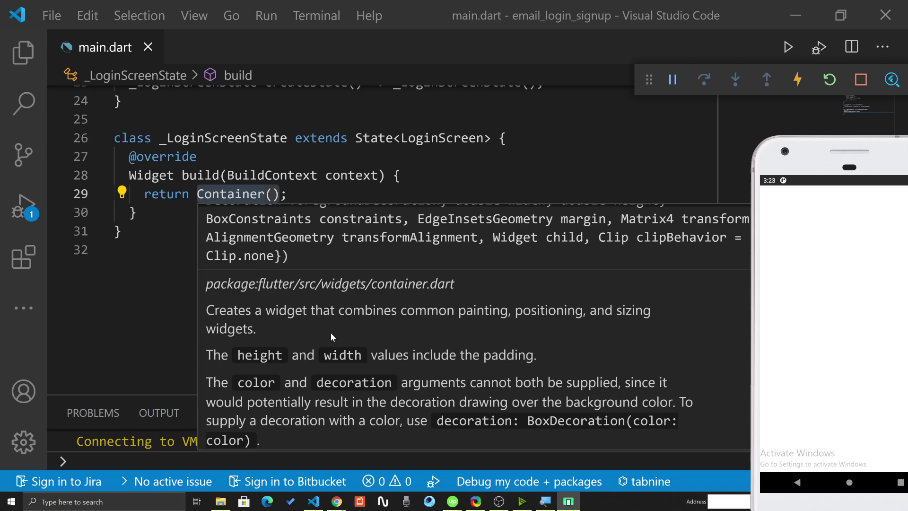
scroll(330, 333, down, 1)
scroll(385, 353, down, 3)
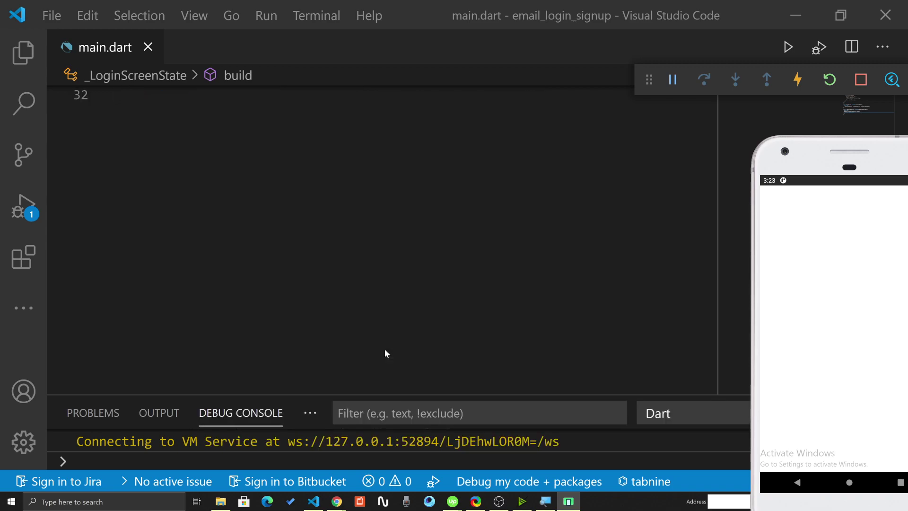
scroll(288, 293, up, 4)
scroll(285, 296, up, 2)
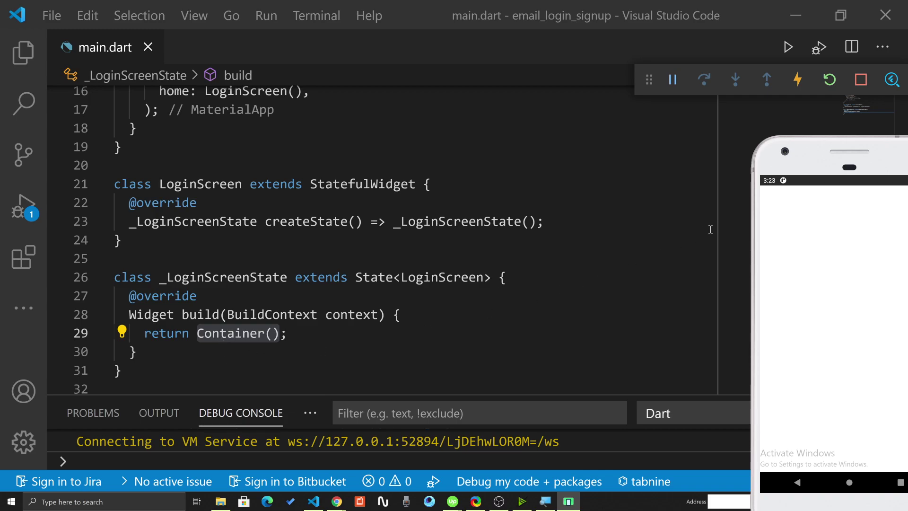
Select Container() on line 29 so it can be replaced
drag(798, 161, 573, 124)
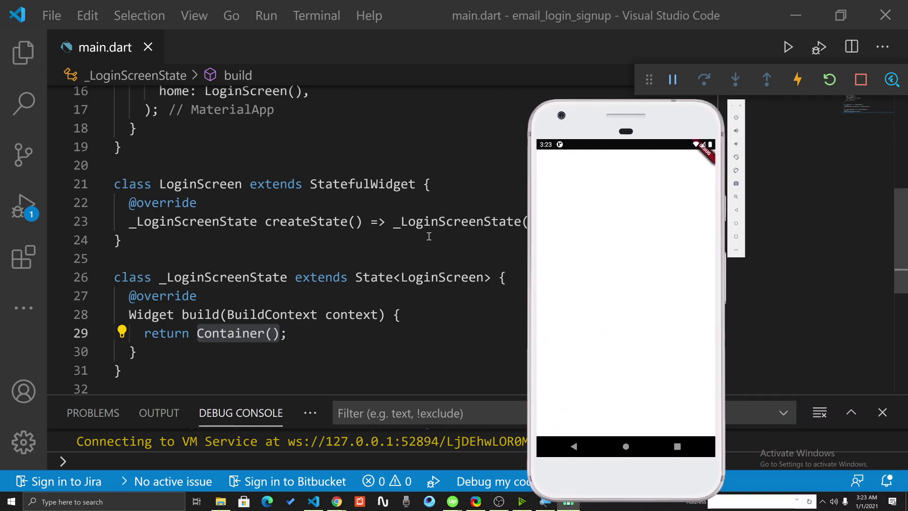
drag(200, 334, 281, 333)
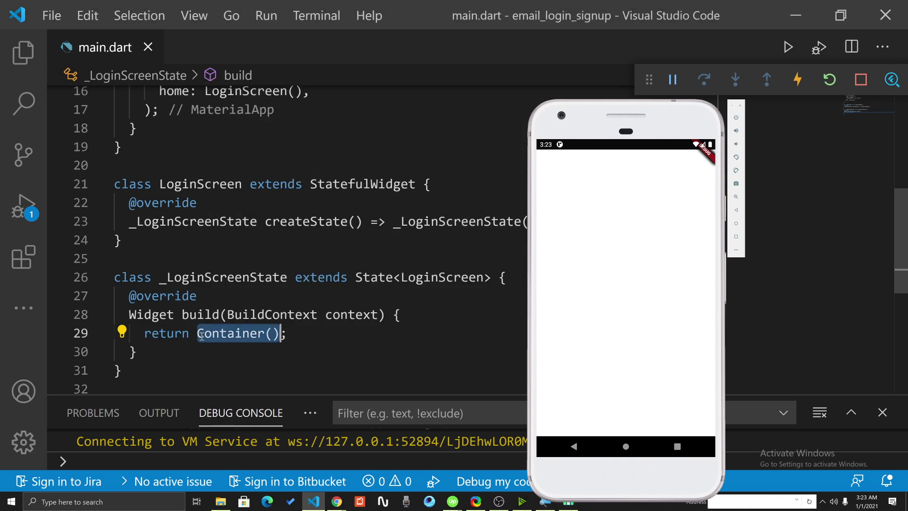
click(200, 336)
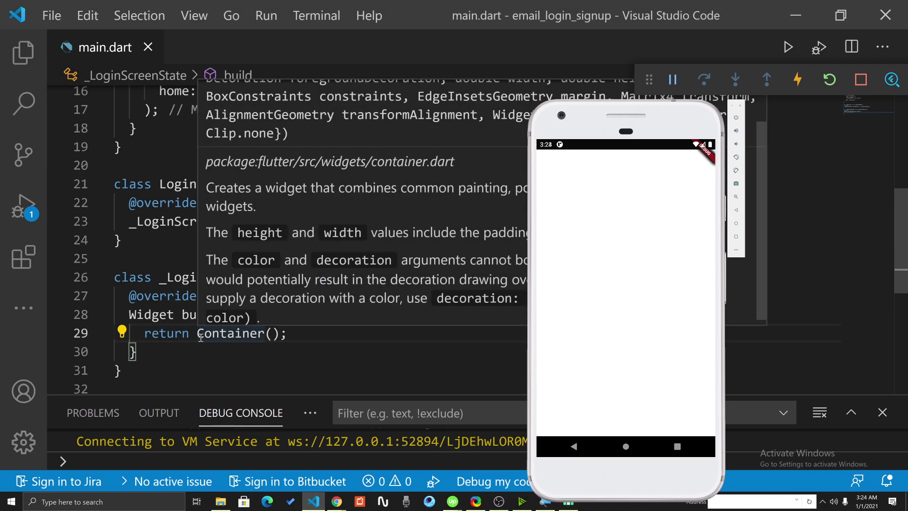
key(shift+alt+Right)
key(shift+alt+Right)
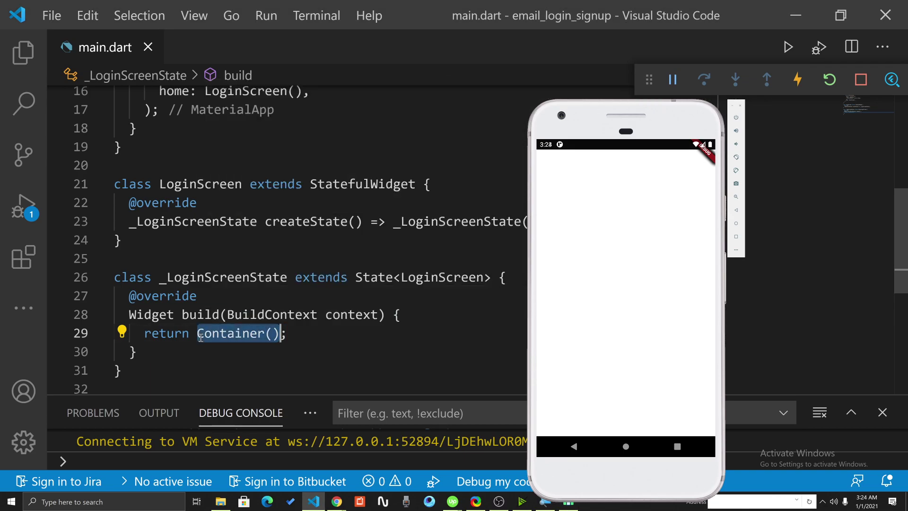
text(Text;)
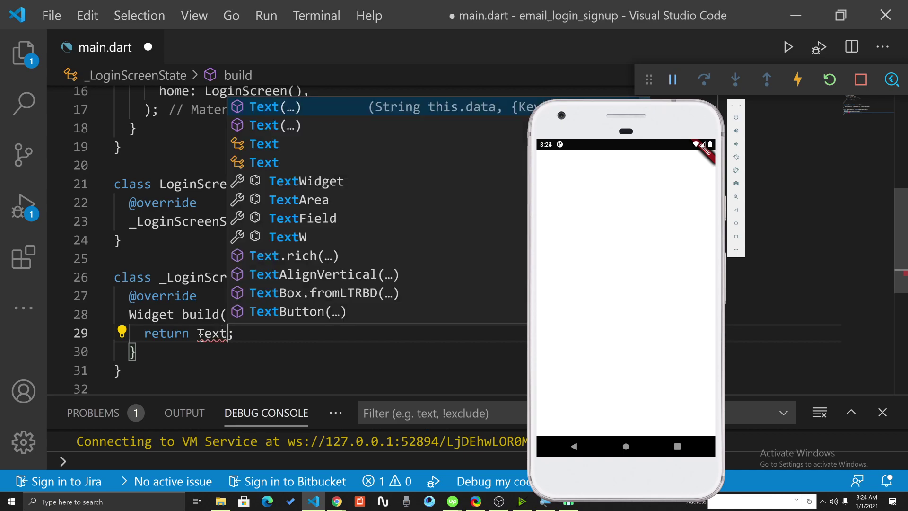
Make build return Text("Hello World!") and switch focus to the emulator
key(Return)
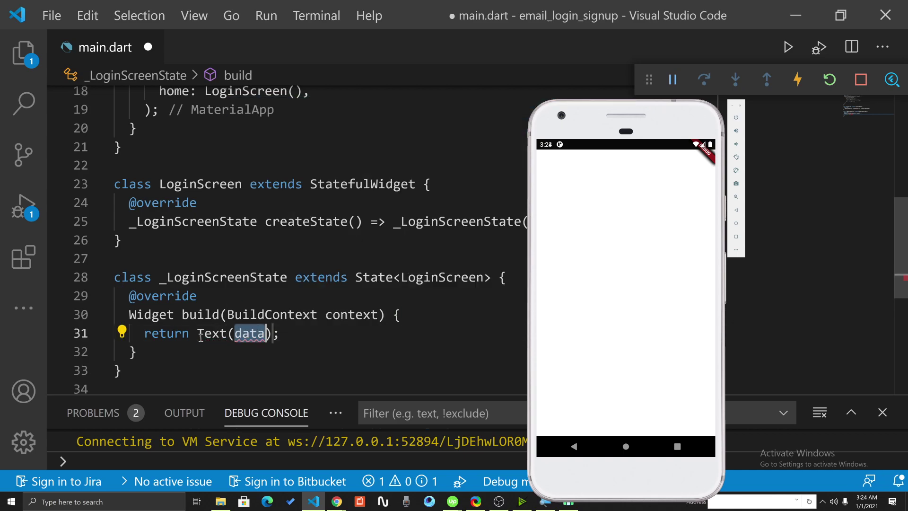
text("Hello )
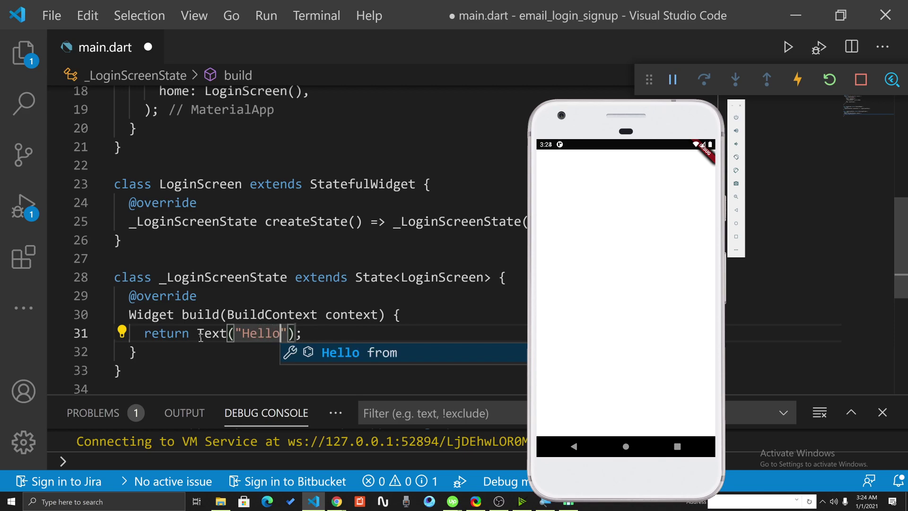
text(World!)
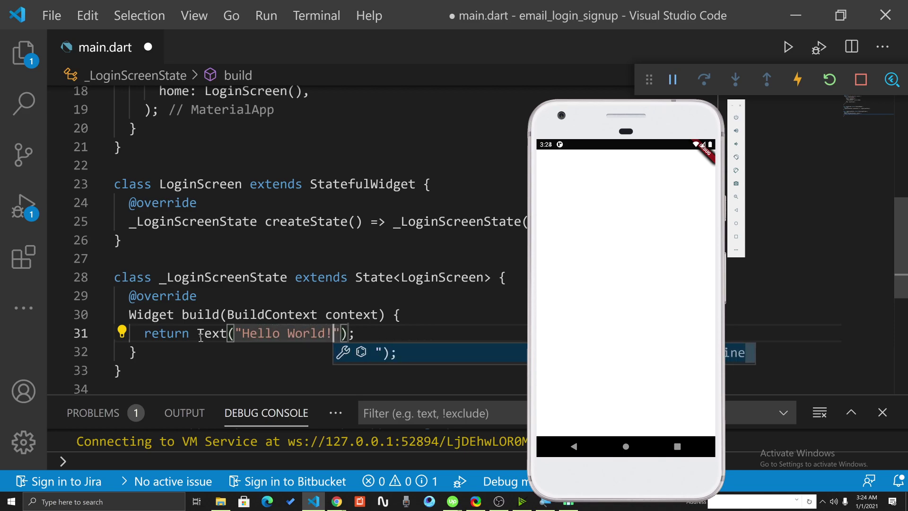
click(361, 350)
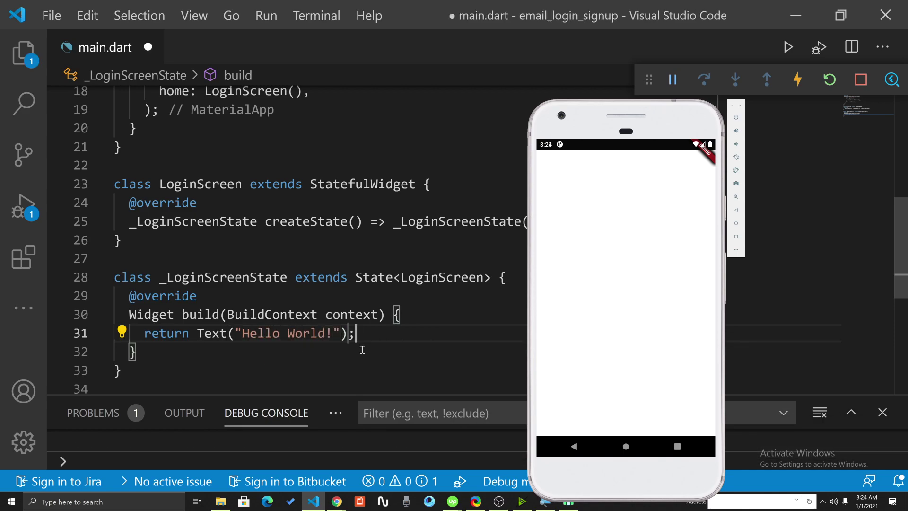
click(610, 287)
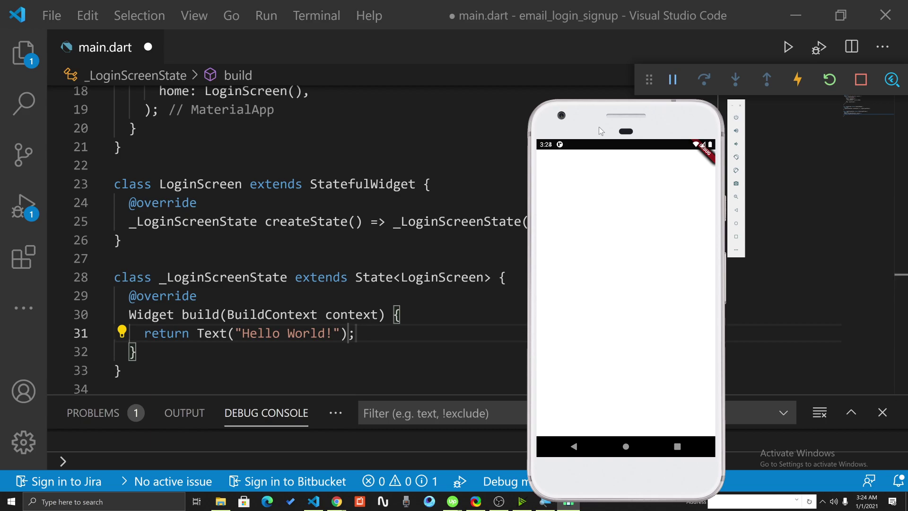
drag(598, 127, 663, 129)
click(227, 352)
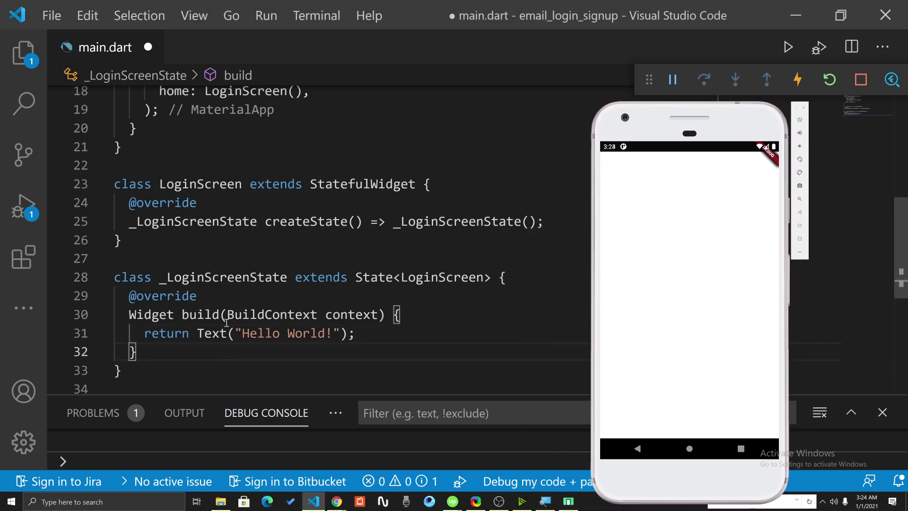
scroll(220, 298, down, 2)
drag(198, 235, 347, 234)
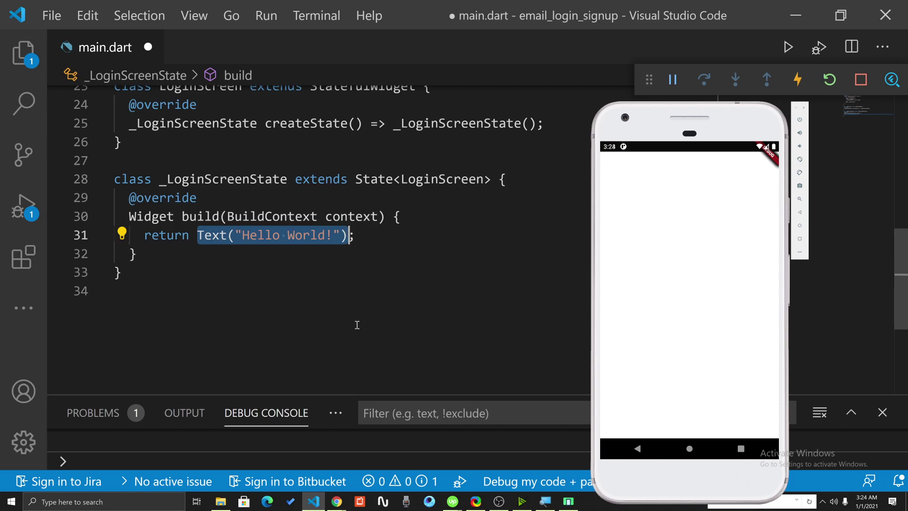